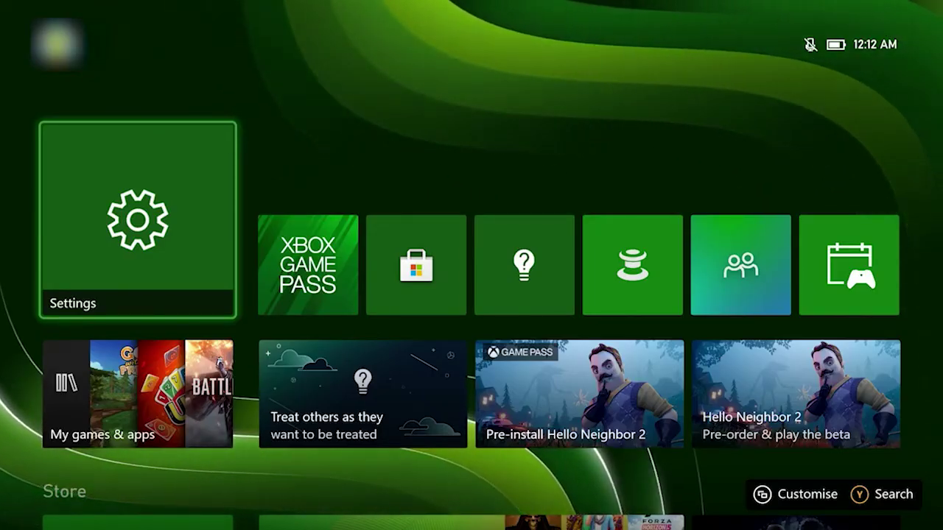
# Go to the console's Settings > General > Network settings and highlight Test network connection.
pyautogui.press('Return')
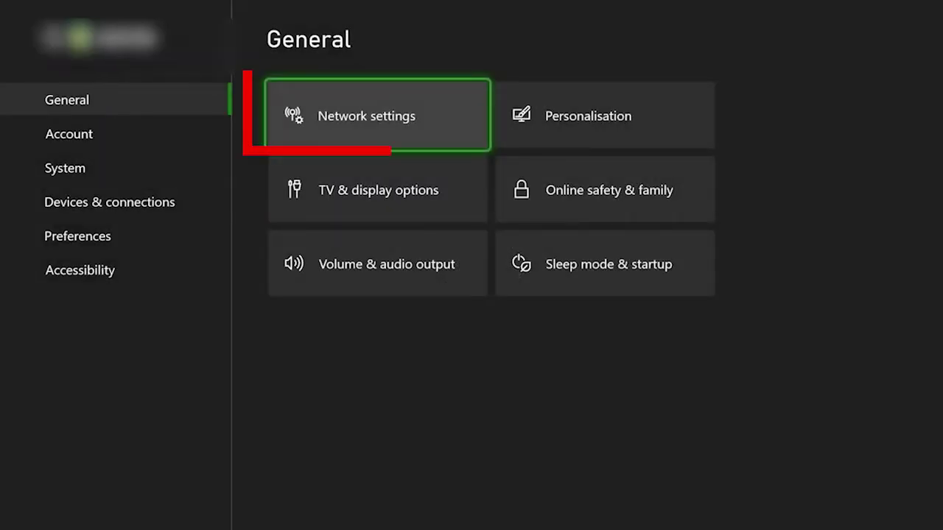
pyautogui.press('Return')
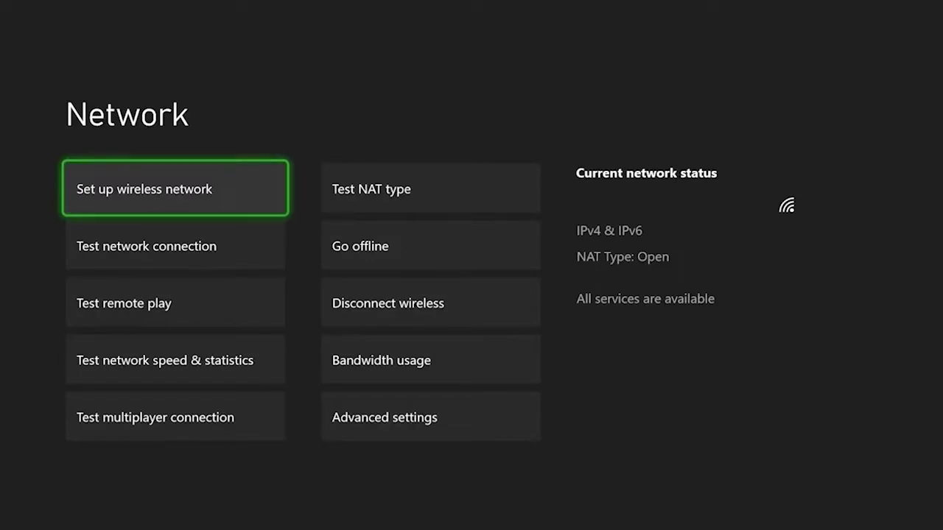
pyautogui.press('Down')
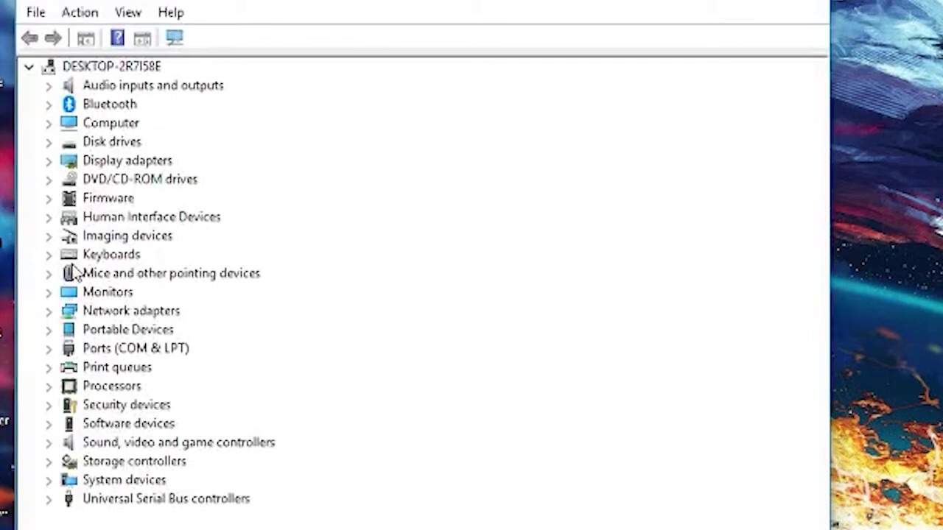
# Expand Network adapters and enable View > Show hidden devices so the virtual adapters appear.
pyautogui.doubleClick(81, 312)
pyautogui.click(126, 13)
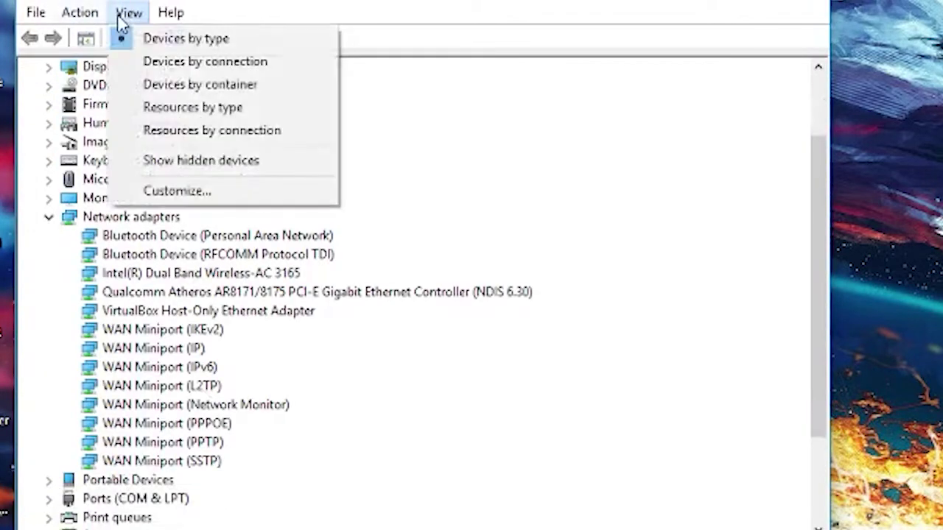
pyautogui.click(221, 173)
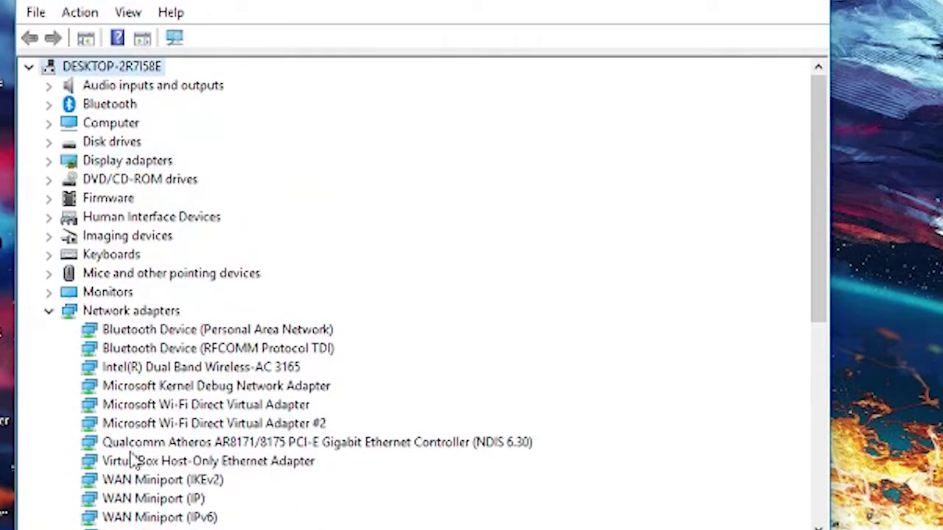
pyautogui.scroll(-1, 192, 483)
pyautogui.scroll(-1, 274, 486)
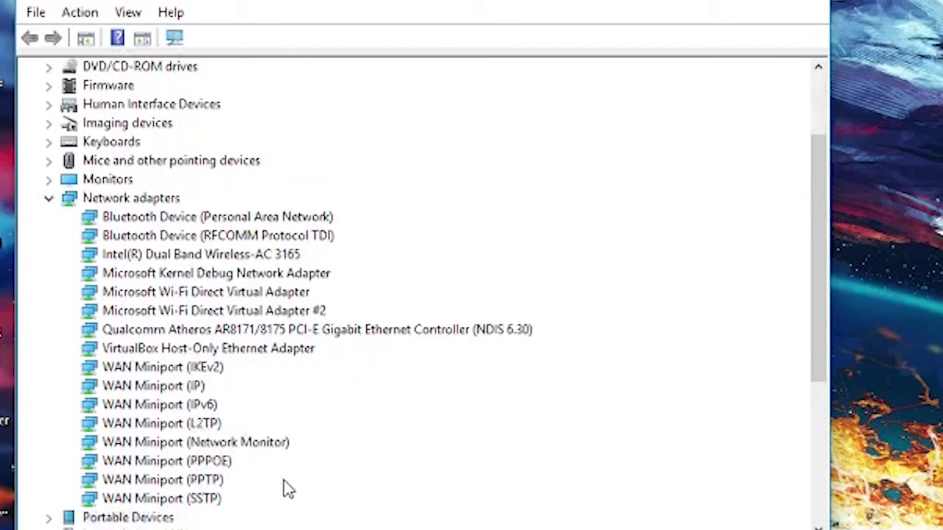
pyautogui.click(82, 13)
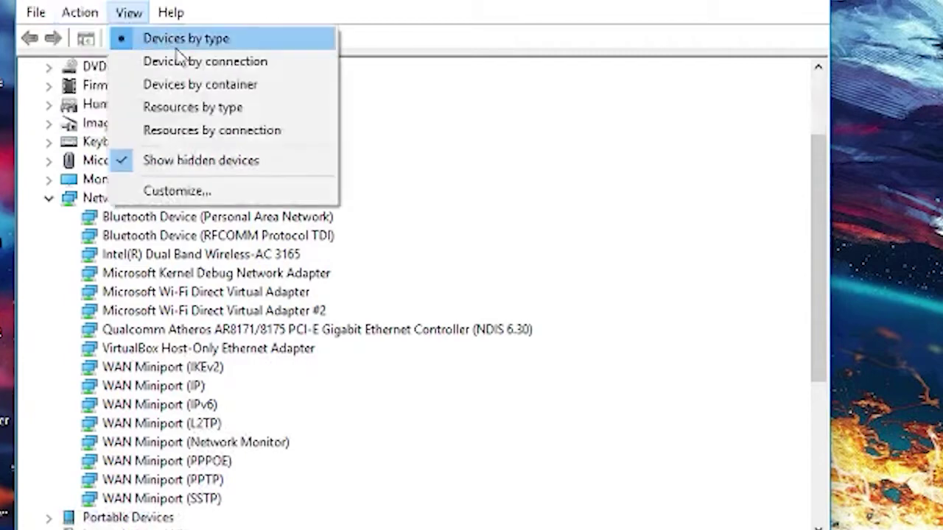
# Start Add legacy hardware, manually choose Network adapters, and select Microsoft as the manufacturer.
pyautogui.click(95, 64)
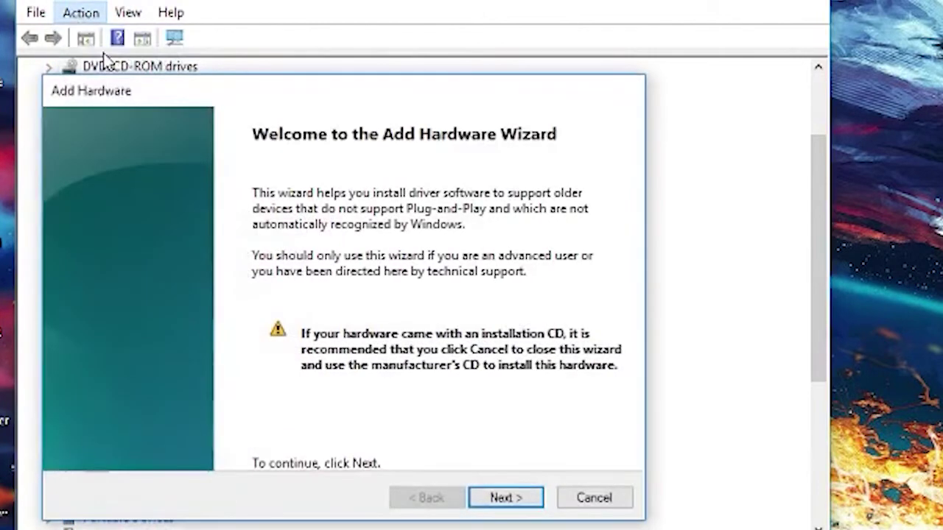
pyautogui.click(519, 501)
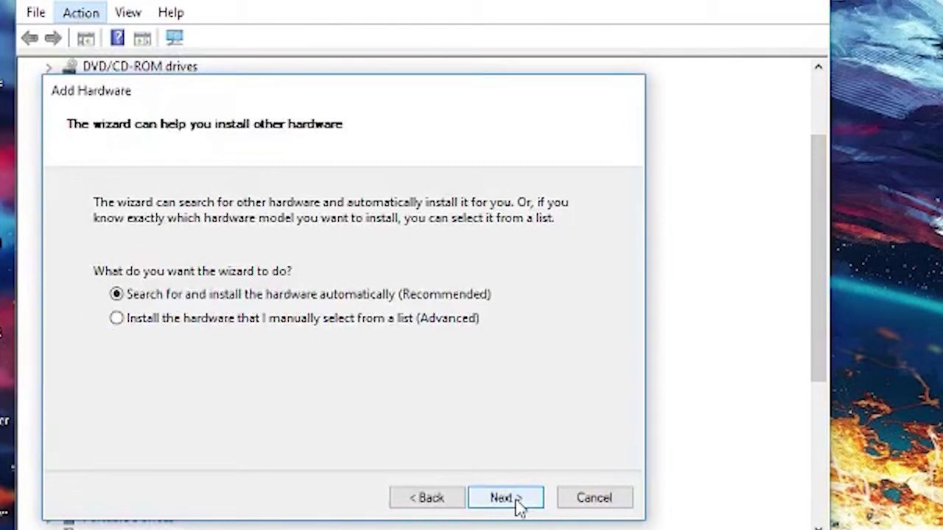
pyautogui.click(506, 498)
pyautogui.scroll(-6, 153, 355)
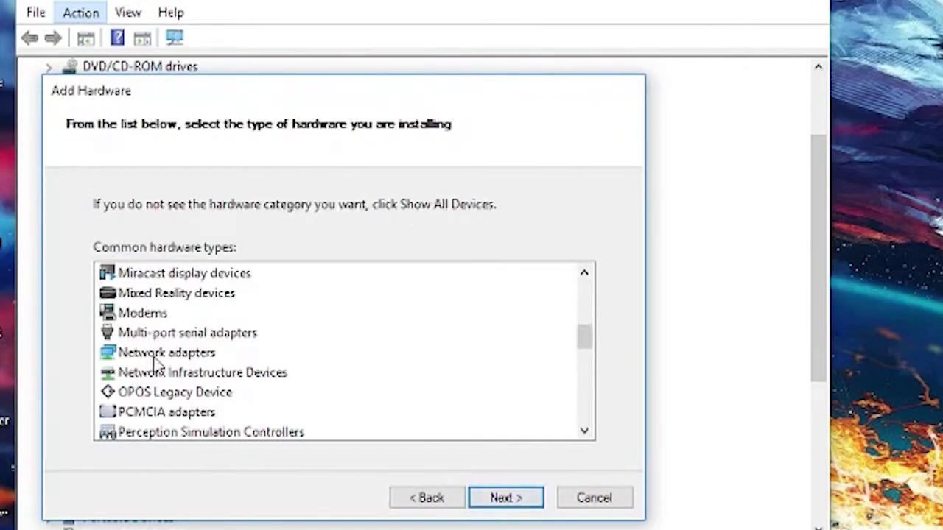
pyautogui.click(162, 353)
pyautogui.click(520, 498)
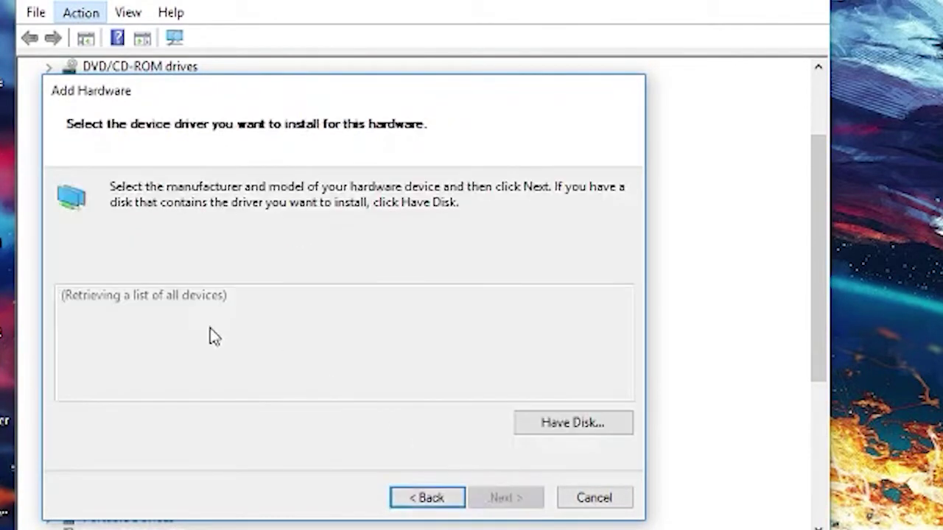
pyautogui.scroll(-1, 185, 362)
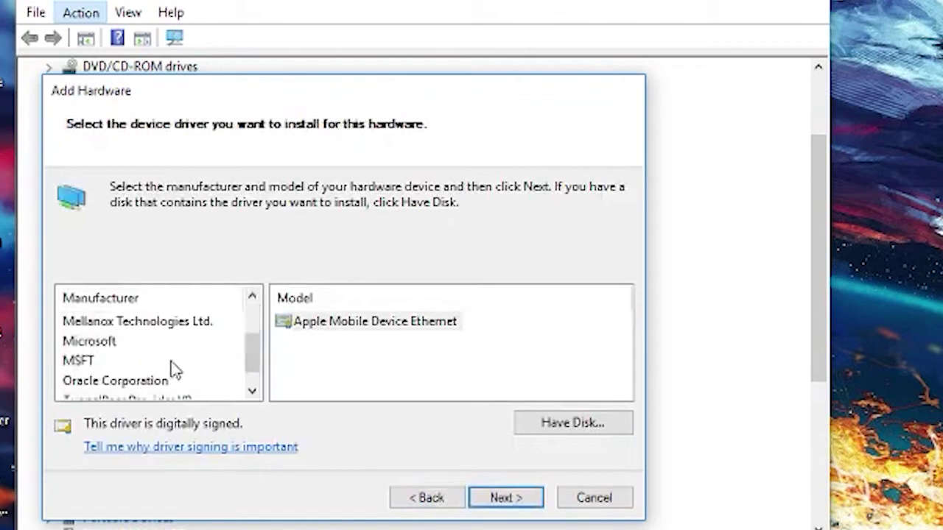
pyautogui.click(108, 343)
pyautogui.scroll(-1, 332, 342)
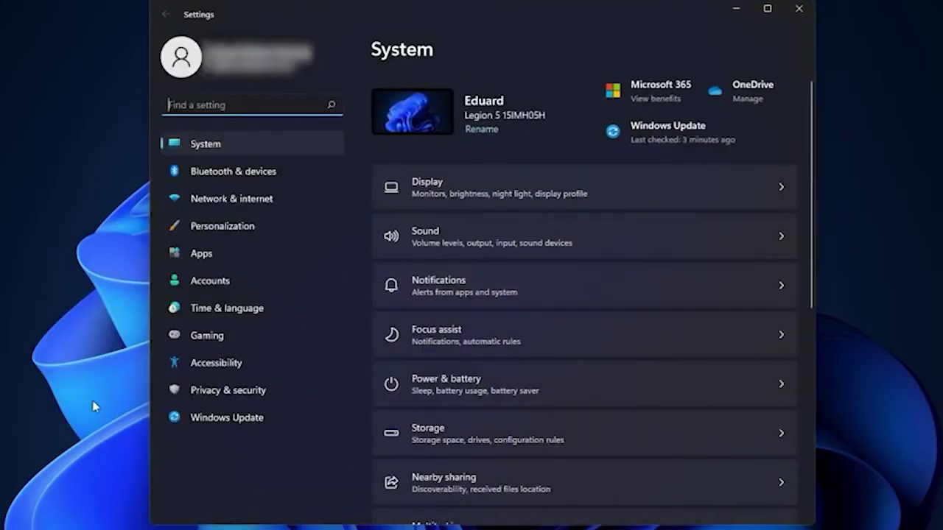
# Go to Privacy & security > Microphone and scroll to the Xbox and Xbox Game Bar toggles.
pyautogui.click(263, 395)
pyautogui.scroll(-5, 582, 295)
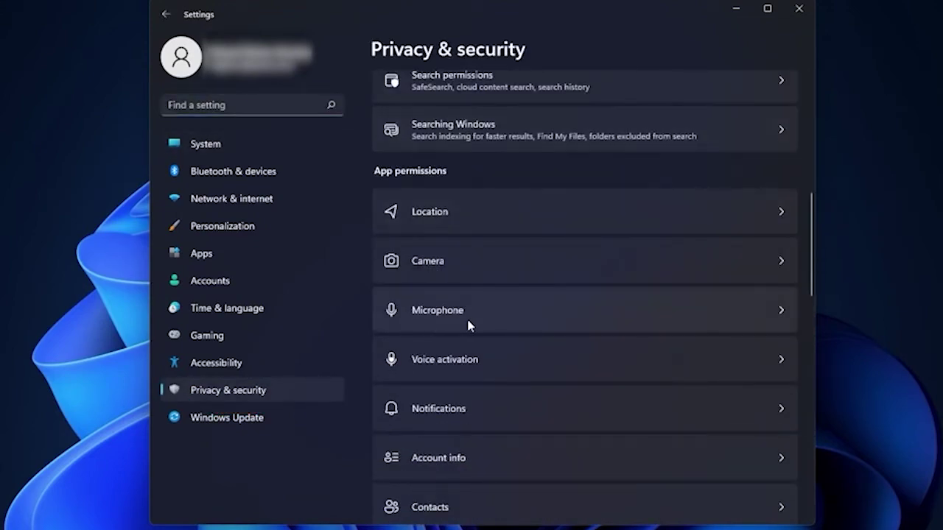
pyautogui.click(595, 320)
pyautogui.scroll(-5, 803, 221)
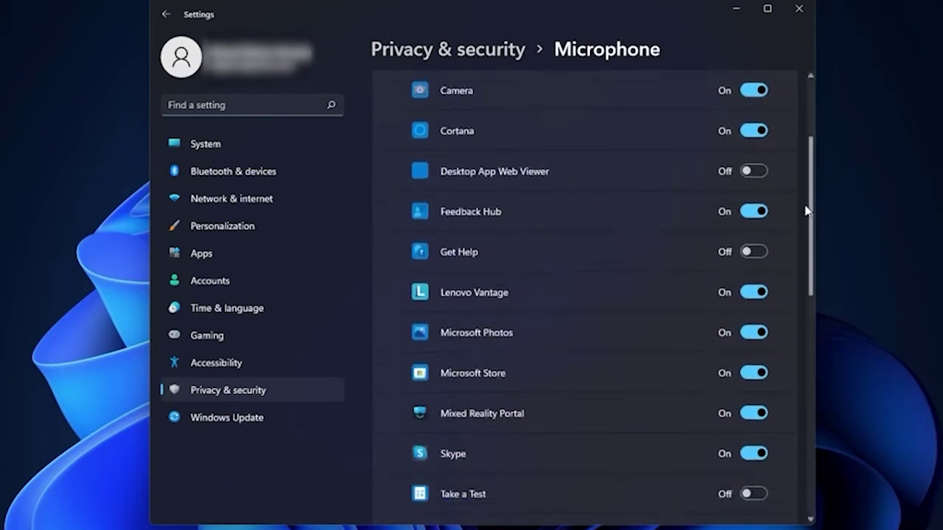
pyautogui.scroll(-1, 803, 291)
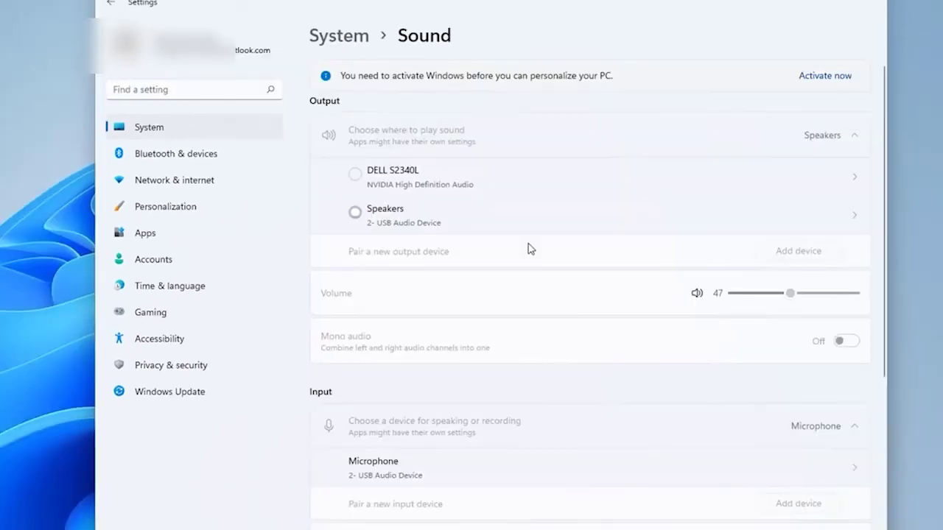
# Open Volume mixer from the Sound page's Advanced section and scroll down to its Reset button.
pyautogui.scroll(-5, 528, 249)
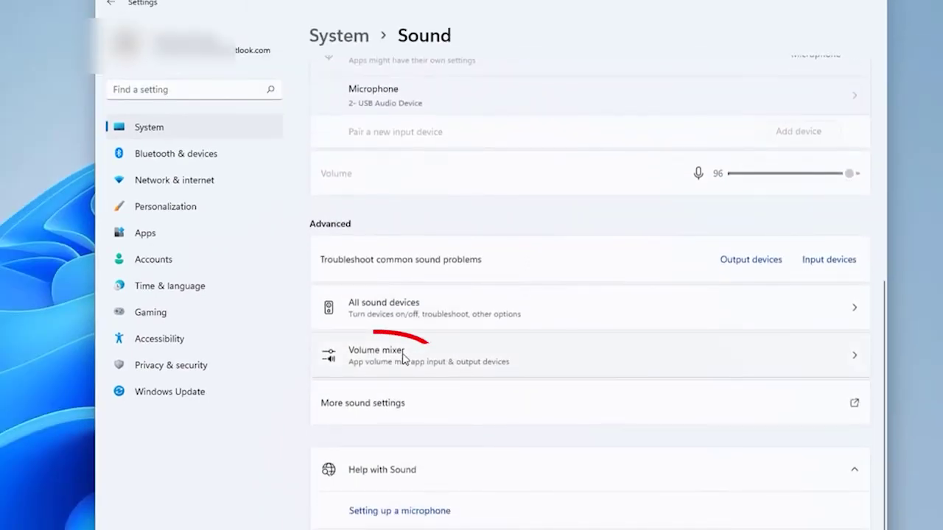
pyautogui.click(403, 359)
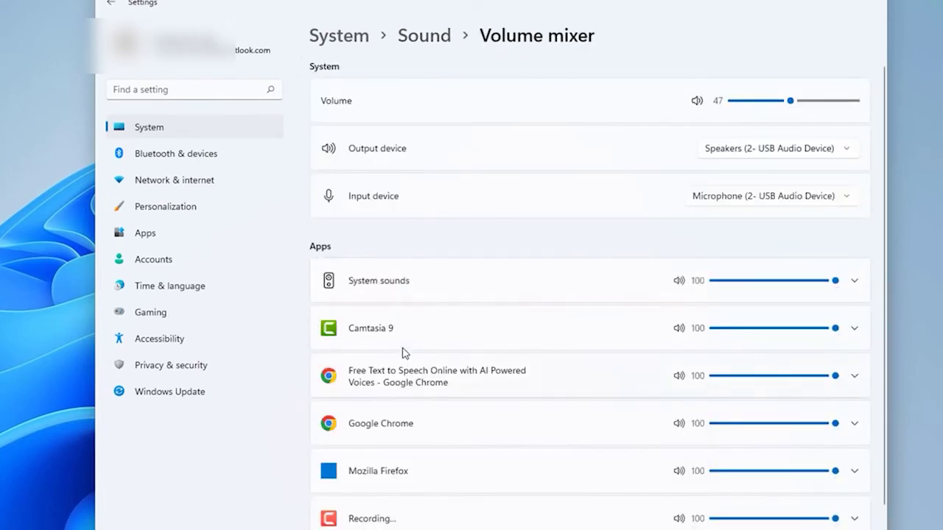
pyautogui.scroll(-3, 647, 324)
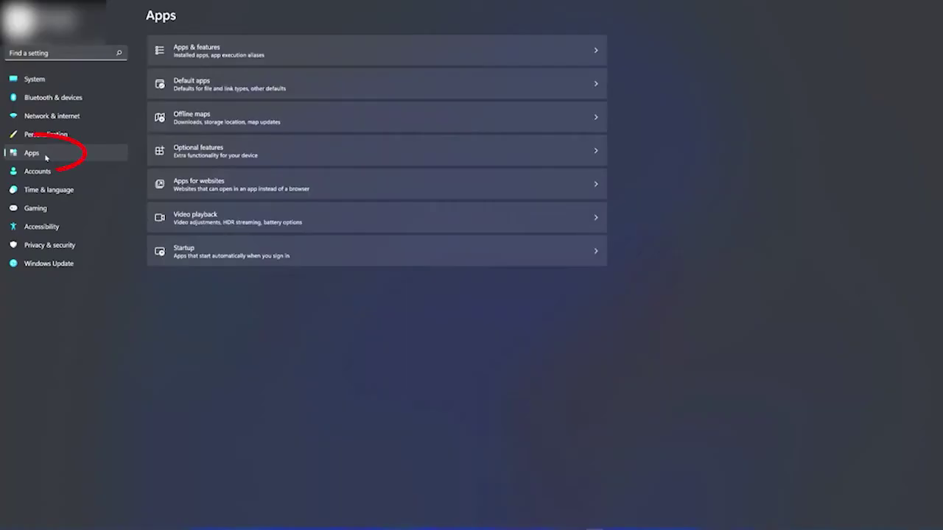
# Scroll Apps & features down to the Xbox app and show its '...' options menu.
pyautogui.click(238, 59)
pyautogui.scroll(-6, 381, 317)
pyautogui.scroll(-10, 381, 316)
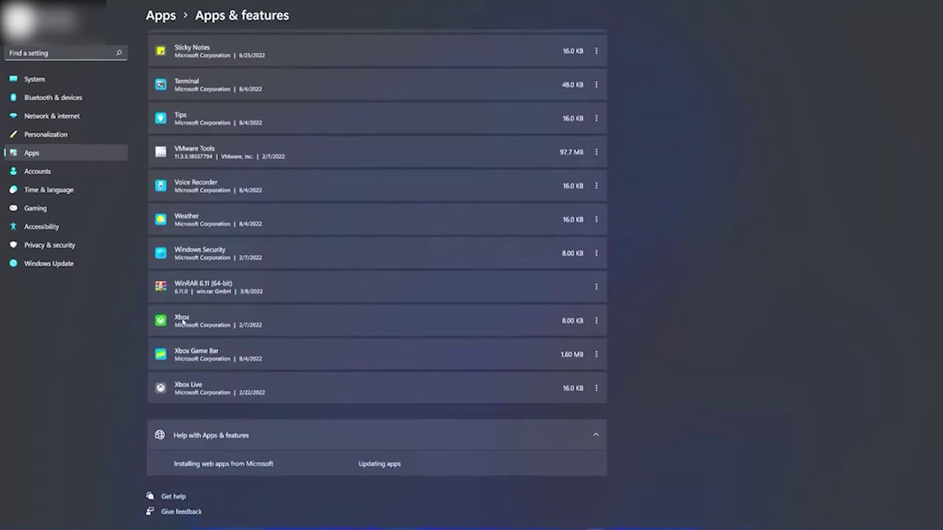
pyautogui.click(596, 320)
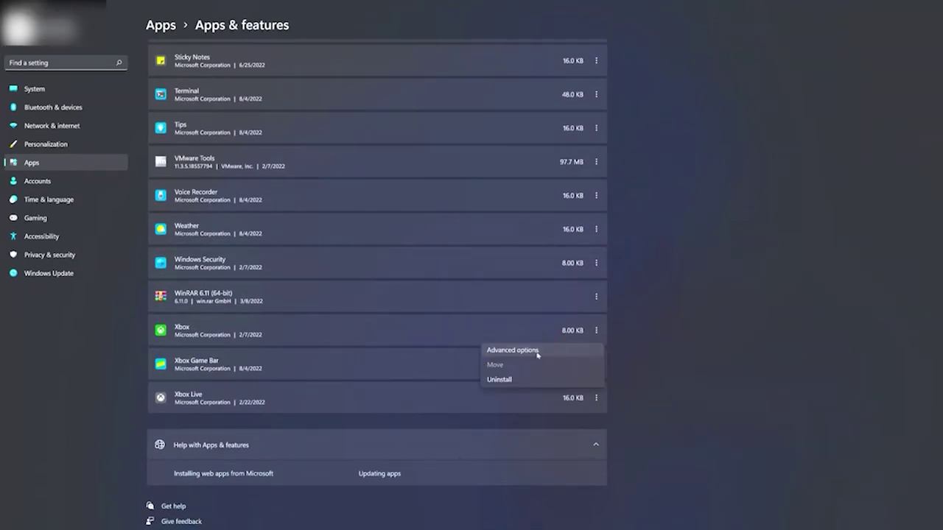